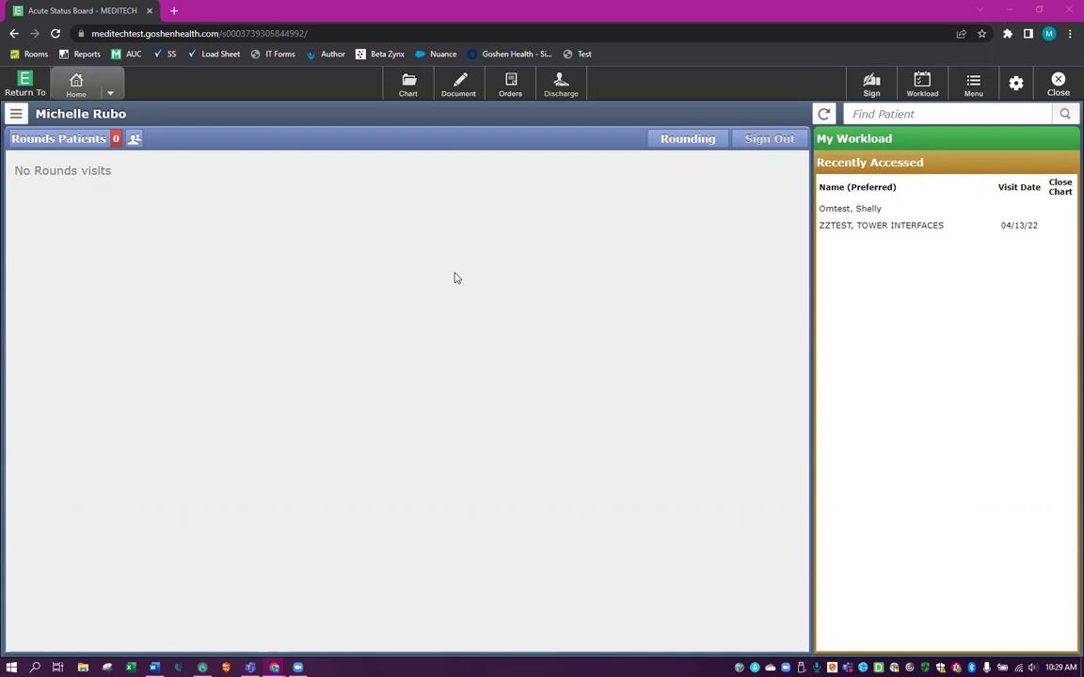
Search patients by the test patient's last name and first initials to list the 31 F match.
left_click(882, 114)
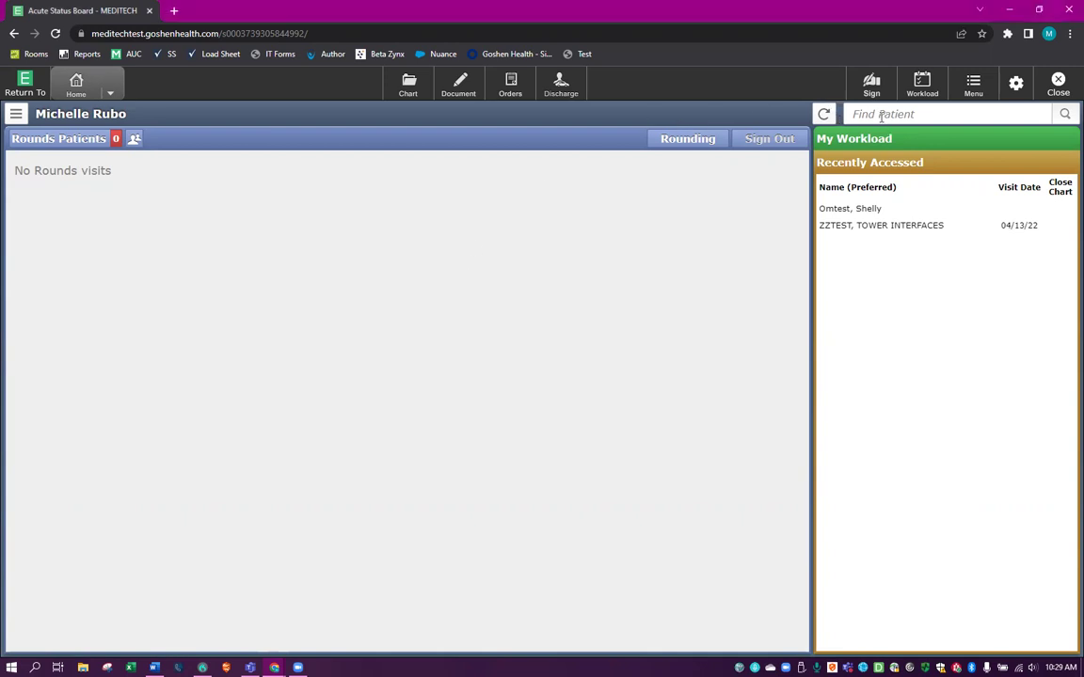
left_click(882, 115)
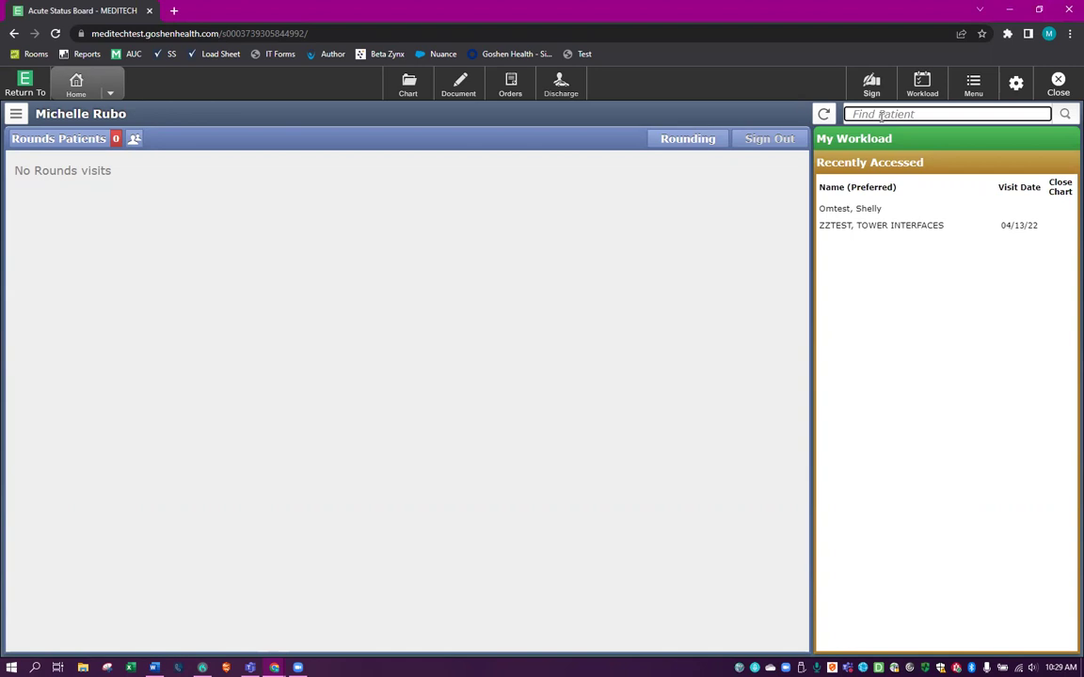
type("omtest,sh")
key("Return")
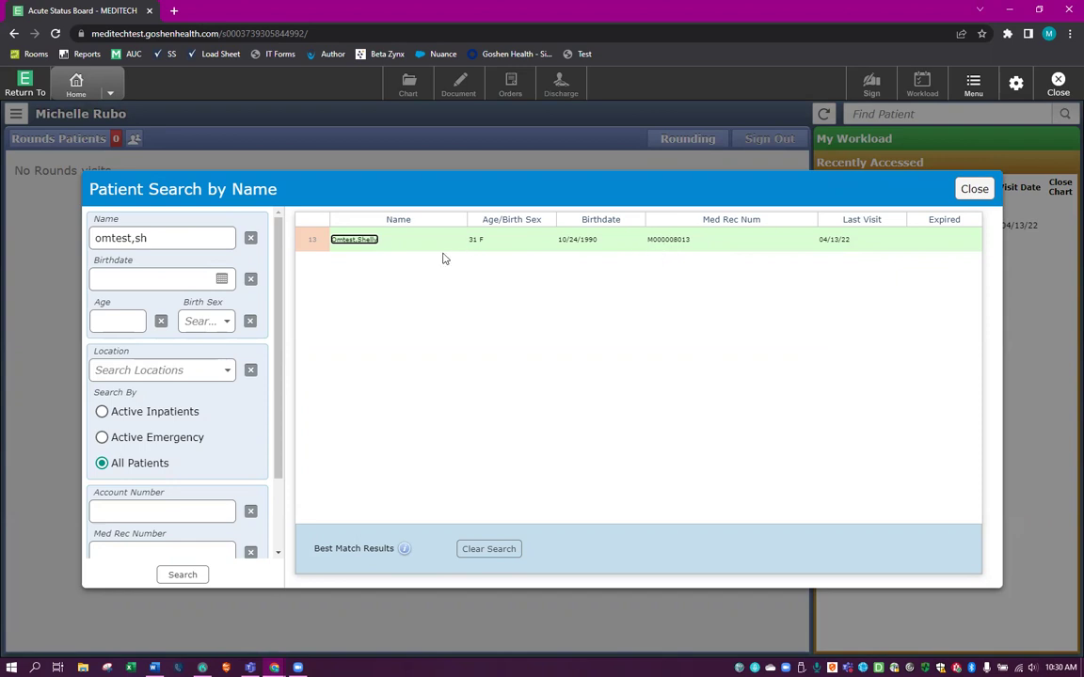
Open the test patient's chart without choosing a visit and show the orders hold queue.
left_click(352, 243)
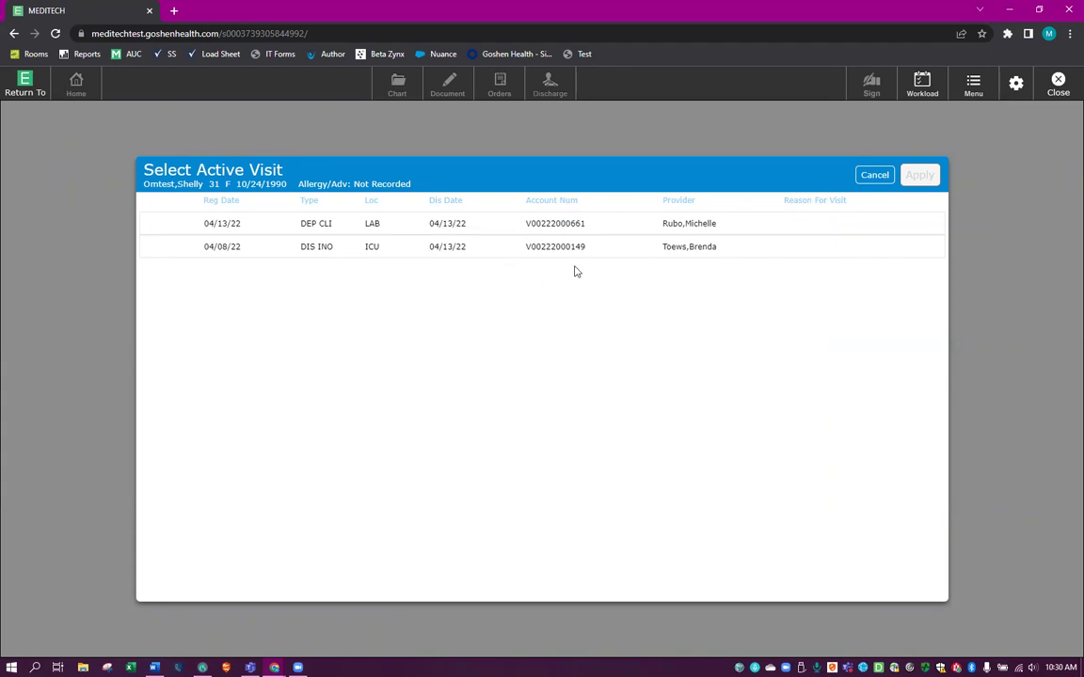
left_click(875, 177)
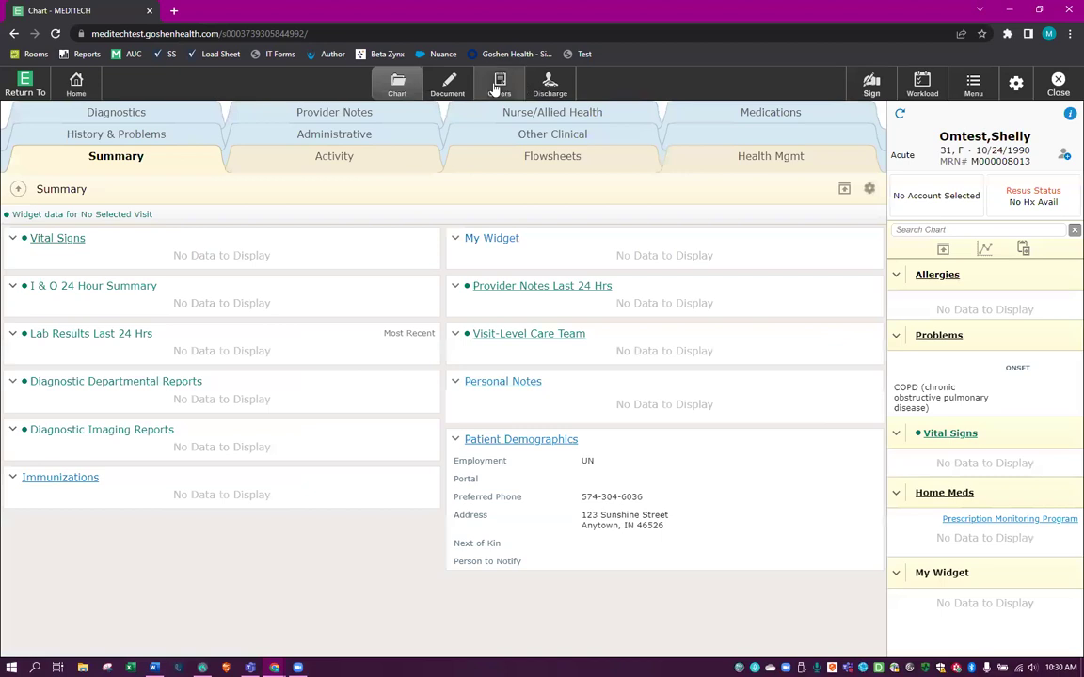
left_click(496, 87)
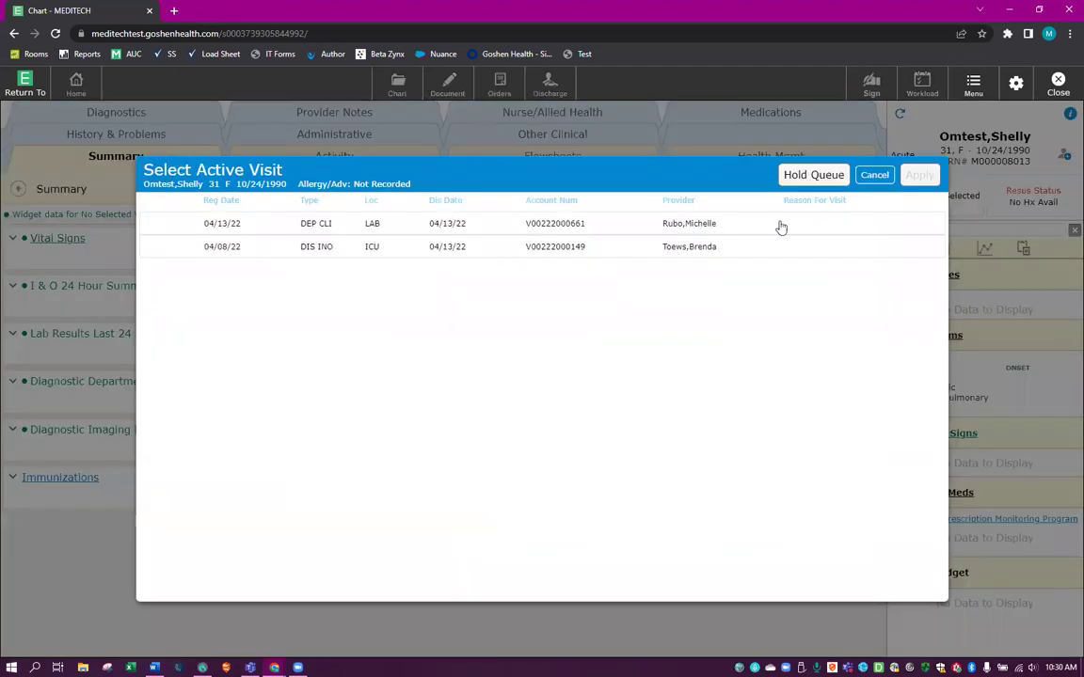
left_click(825, 176)
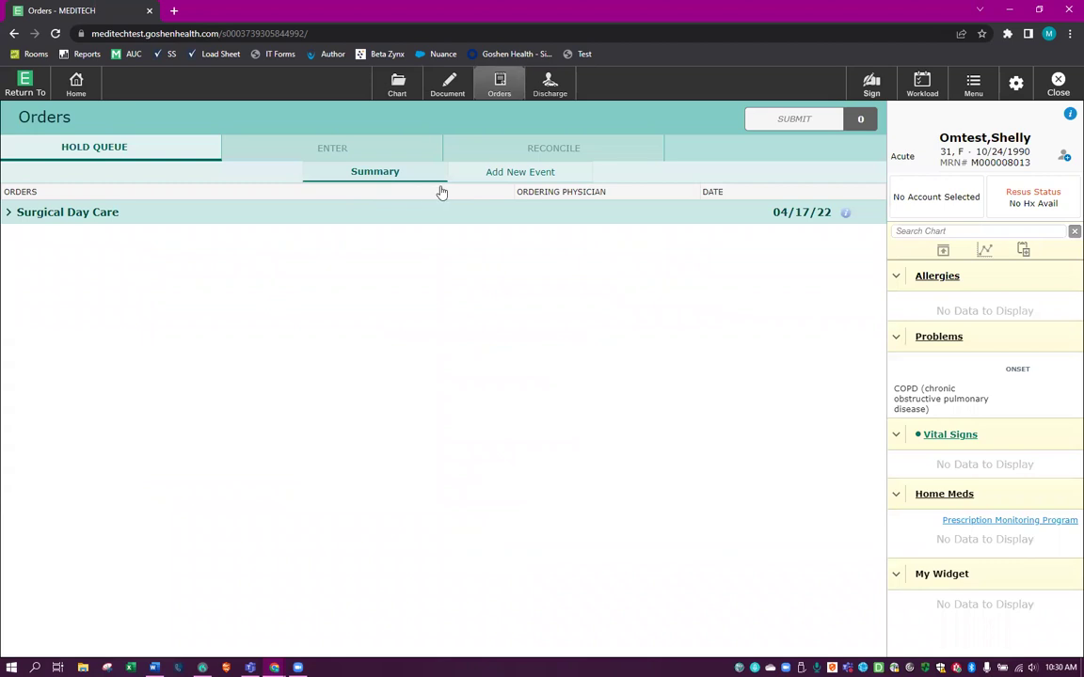
Add a new hold queue event with Surgical Day Care as the event reason.
left_click(494, 173)
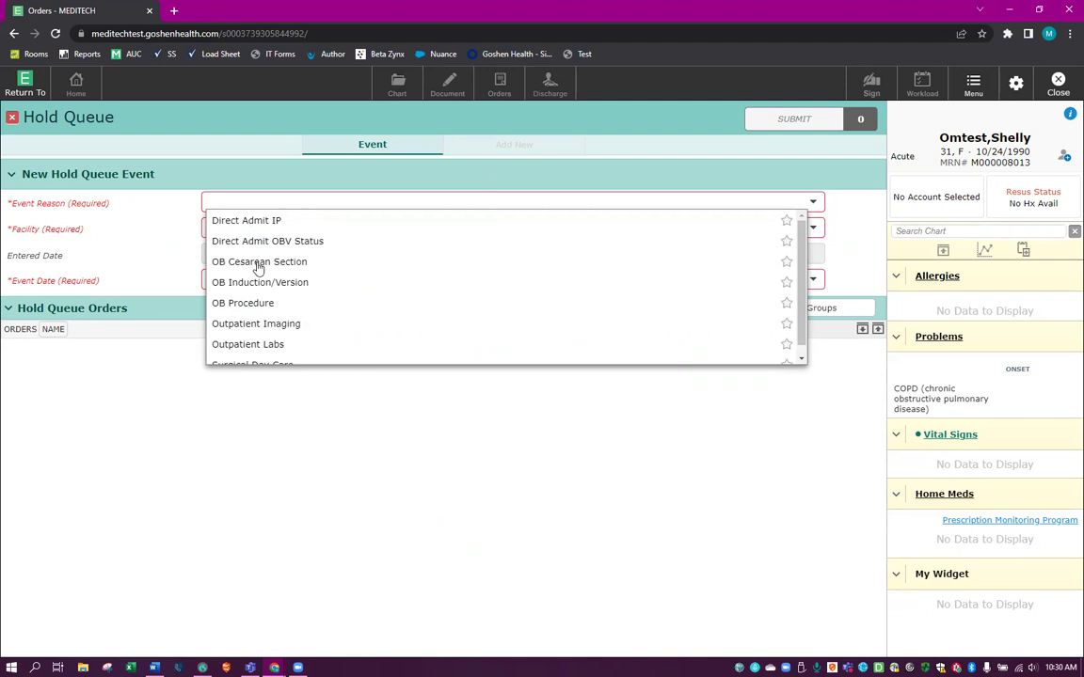
scroll(386, 315, "down", 1)
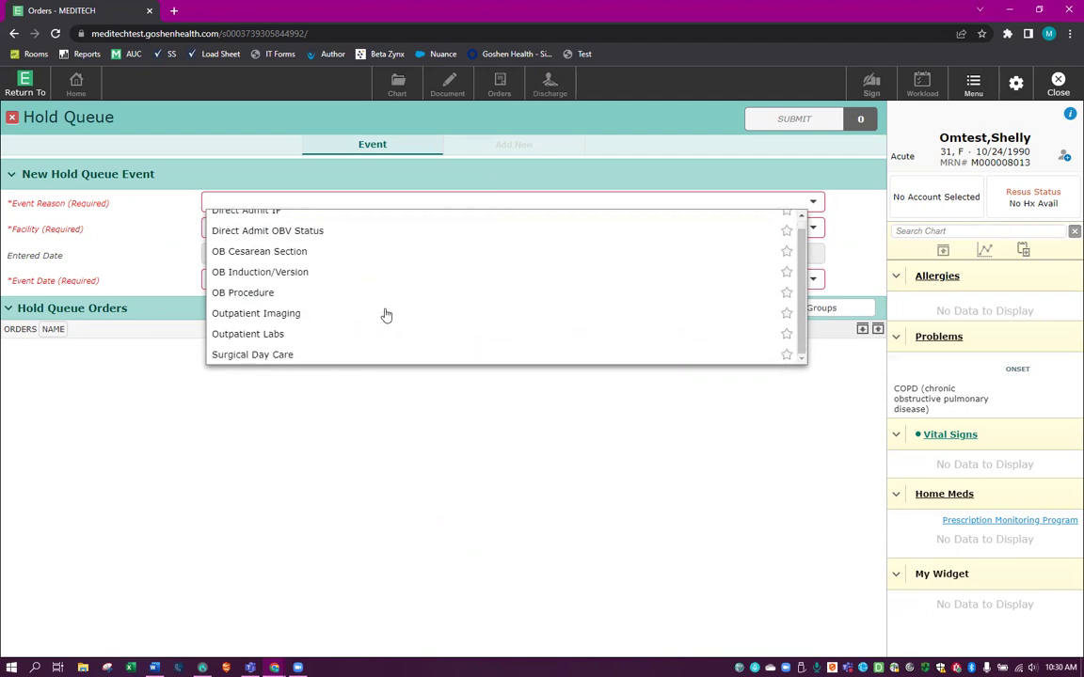
left_click(250, 355)
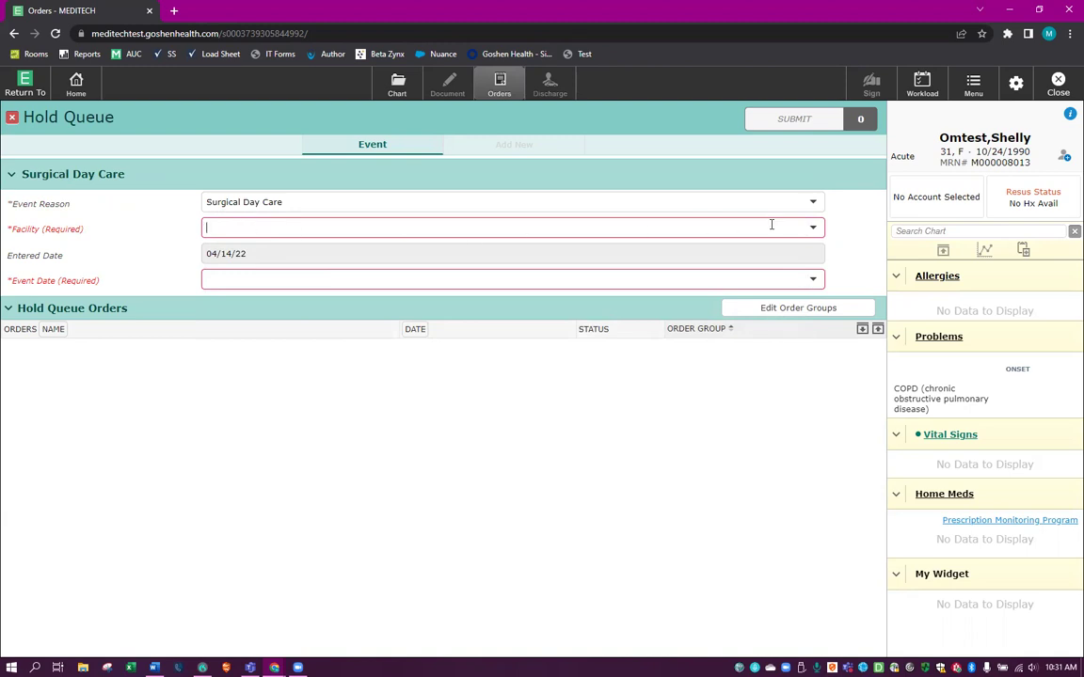
Set the event facility to Goshen Health and the event date 2 weeks out (04/28/22), then save.
left_click(815, 231)
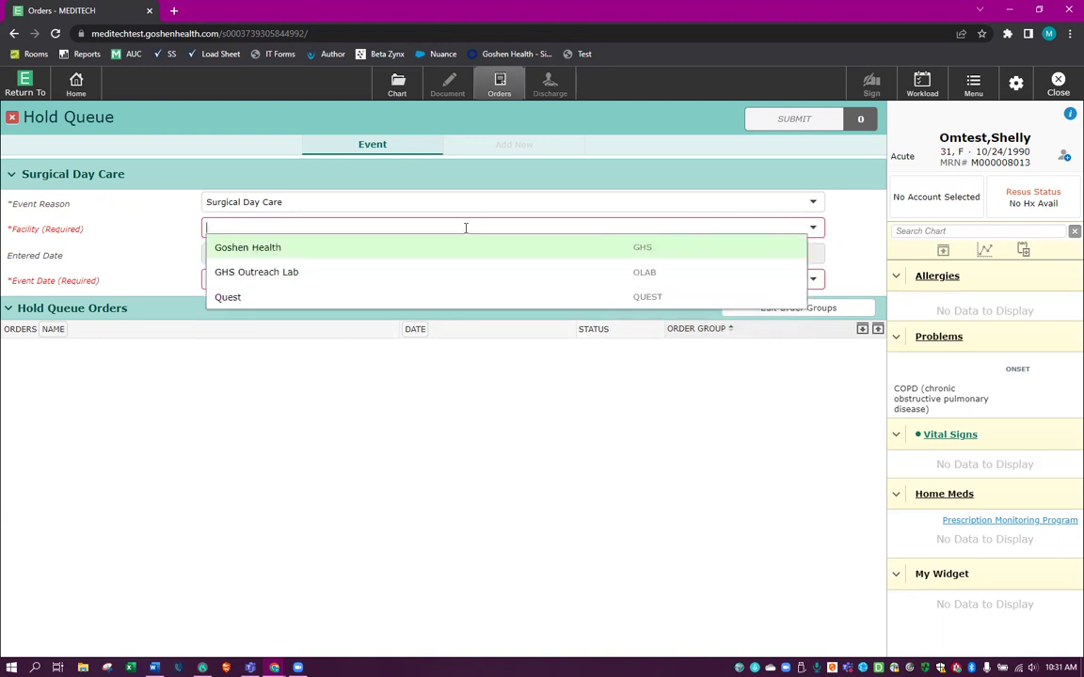
left_click(269, 249)
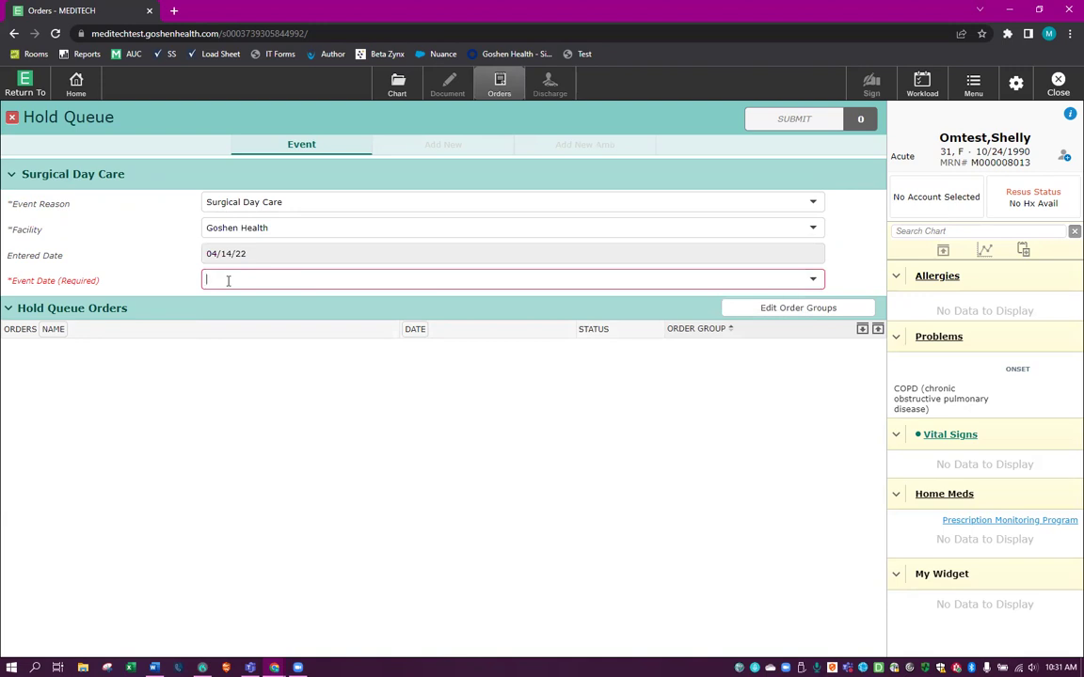
left_click(814, 280)
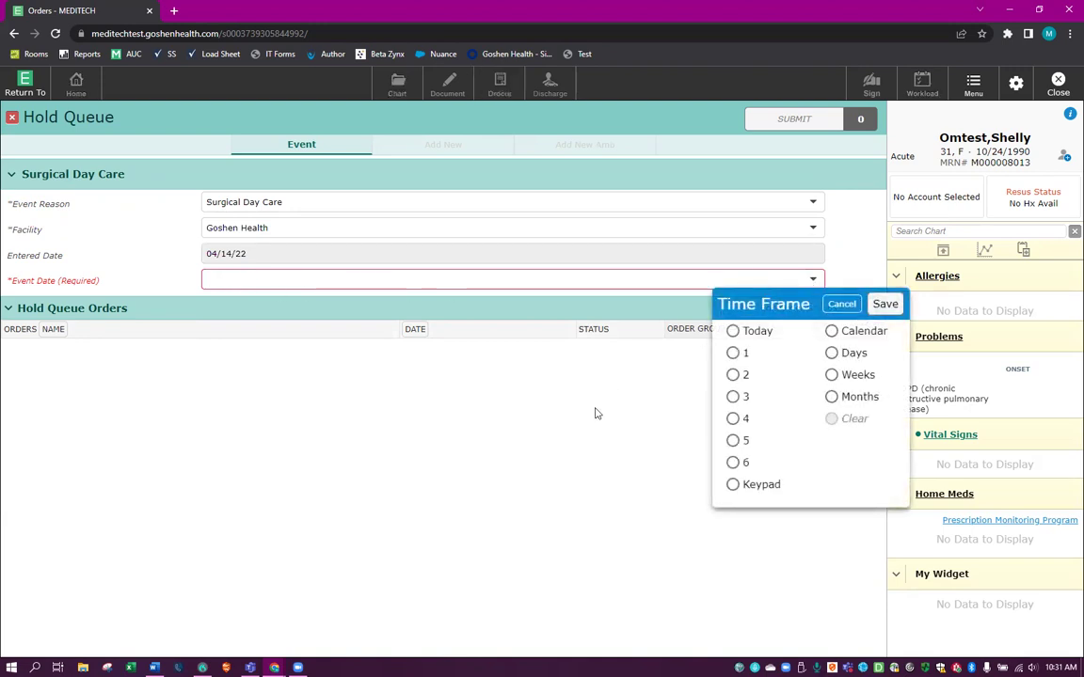
left_click(733, 374)
left_click(831, 375)
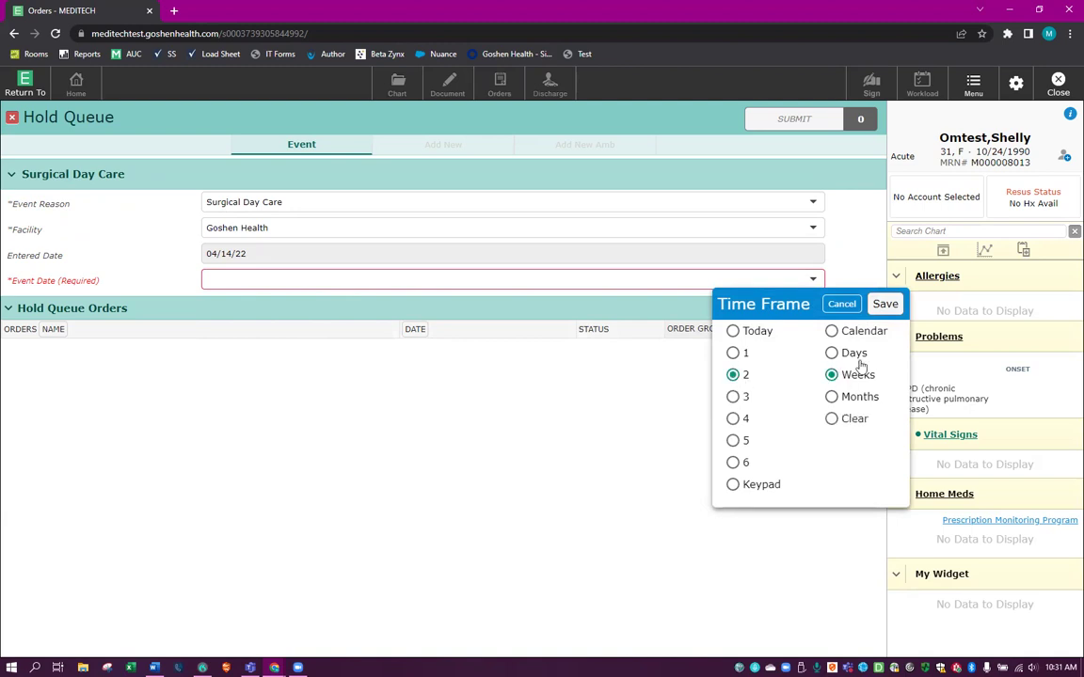
left_click(885, 303)
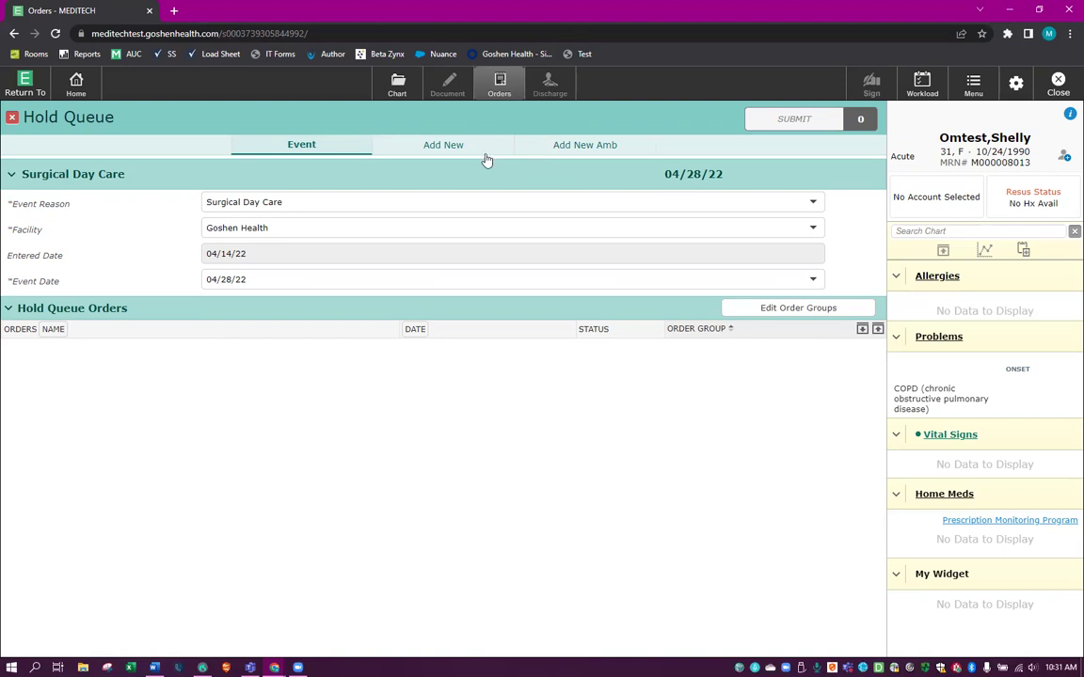
Add CBC and bmp ambulatory orders to the event, skipping allergy entry, and move to review.
left_click(564, 150)
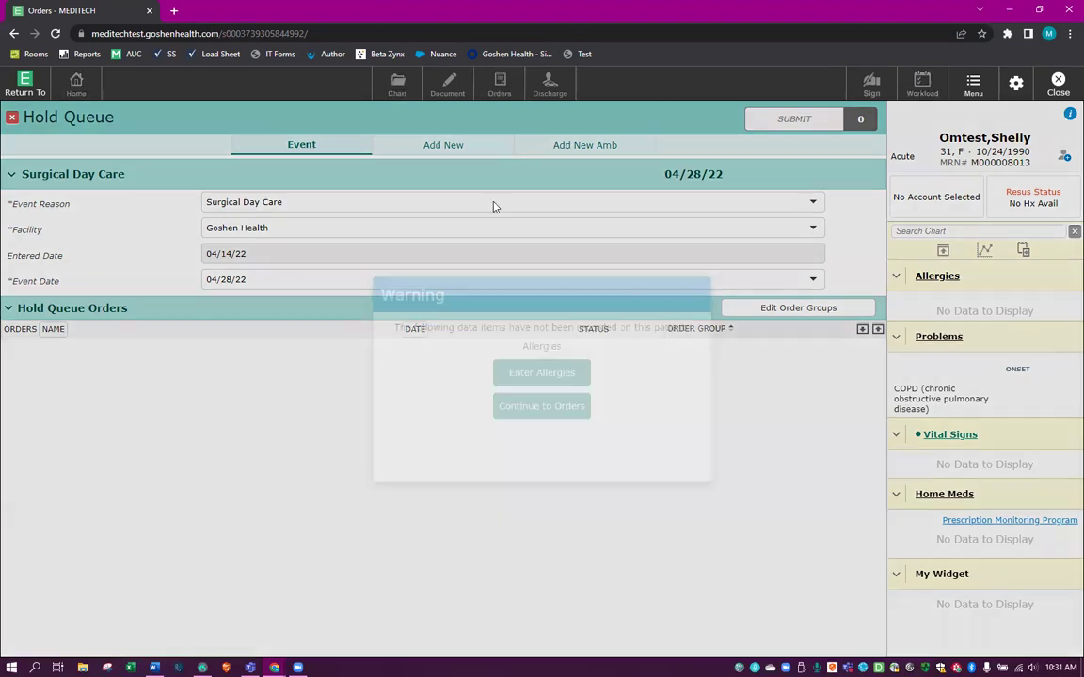
left_click(541, 406)
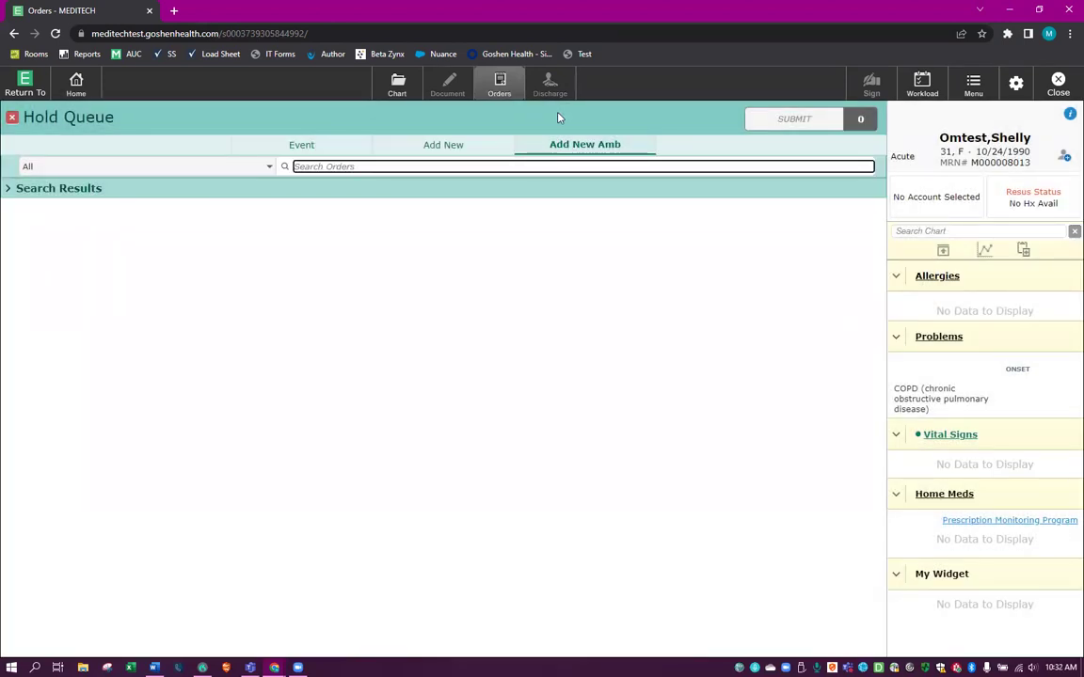
type("cbc")
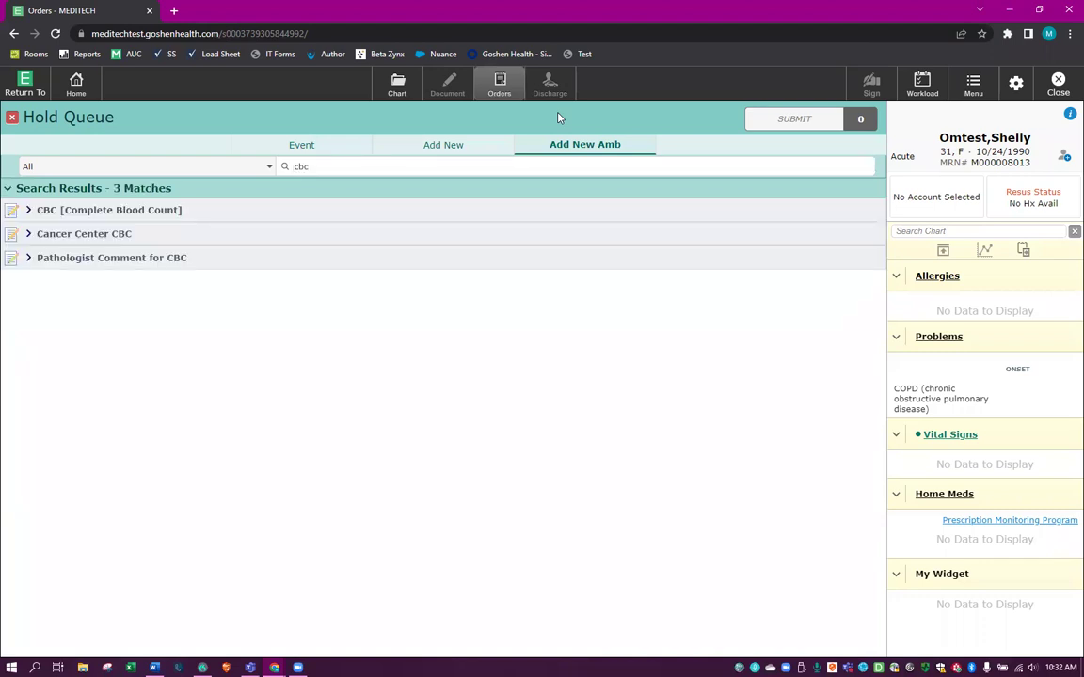
left_click(45, 209)
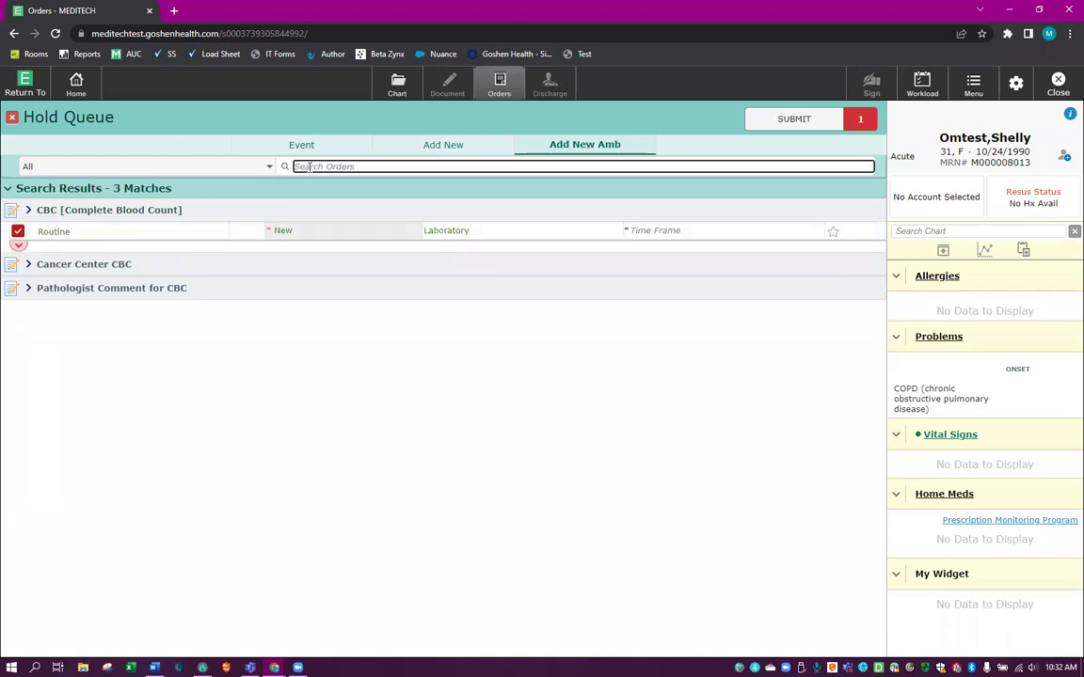
type("bmp")
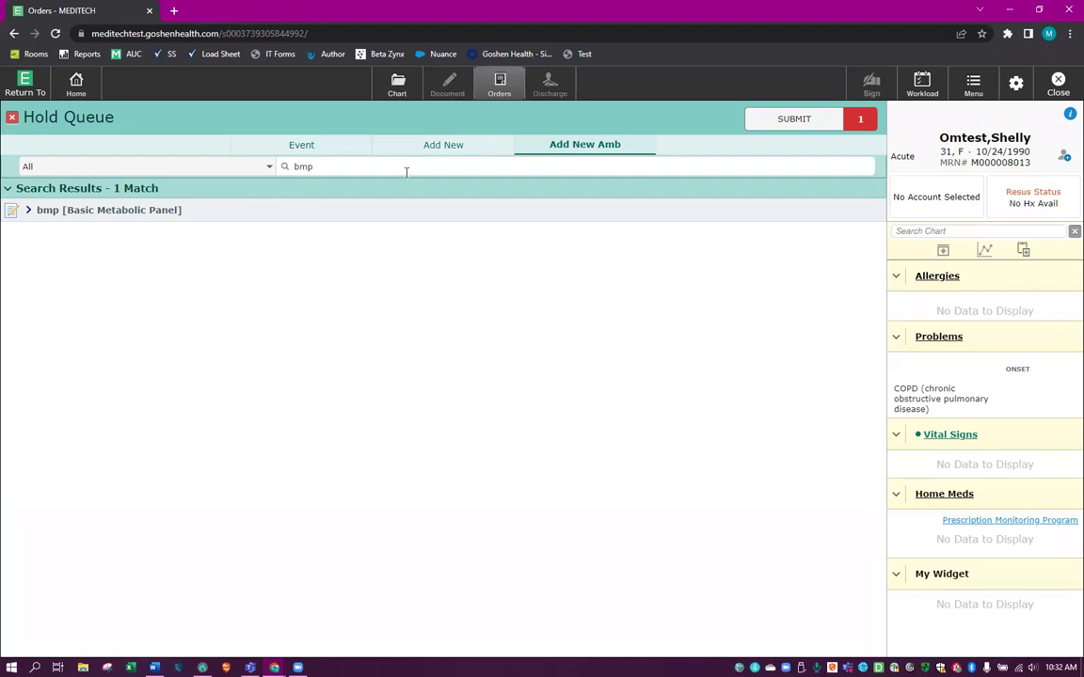
left_click(30, 213)
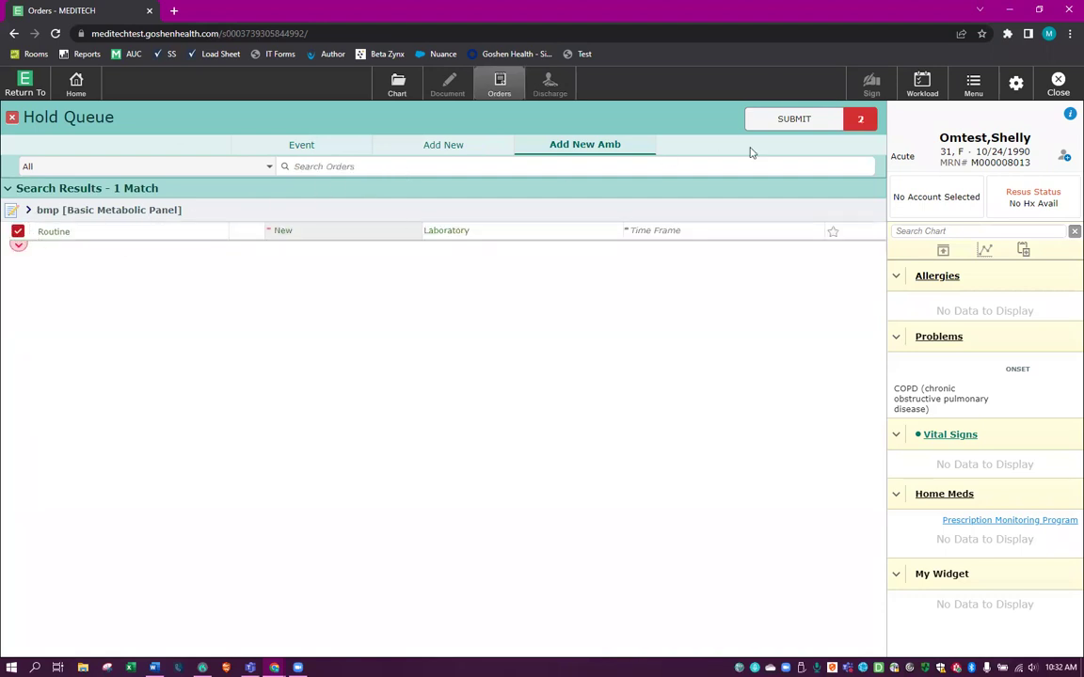
left_click(809, 120)
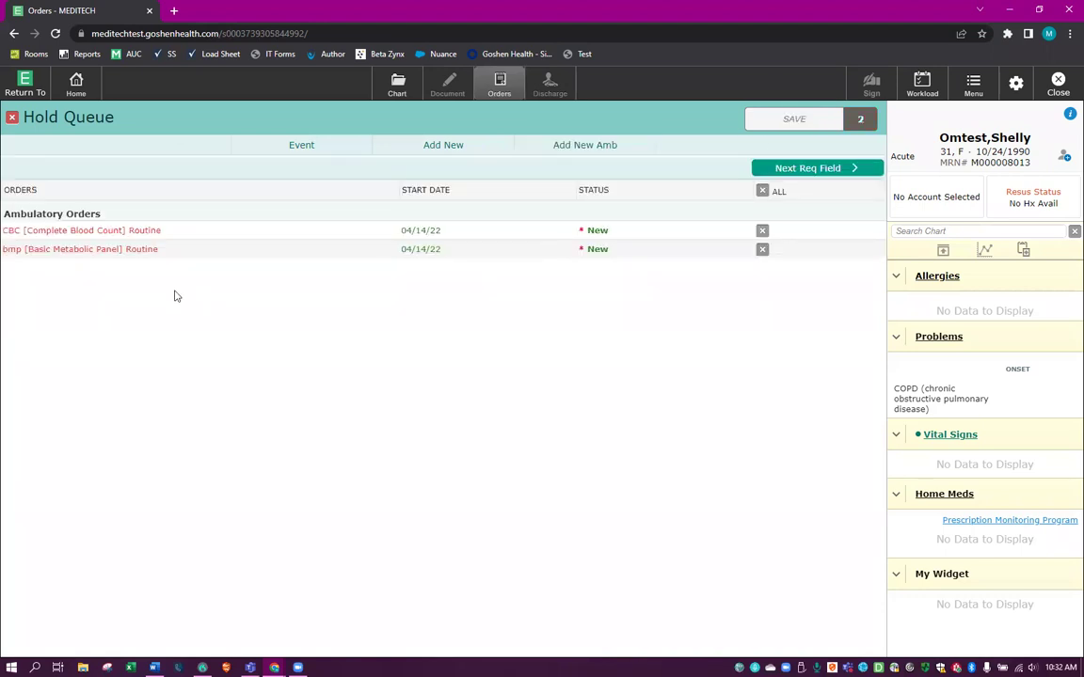
Give the CBC order diagnosis C73 Malignant neoplasm of thyroid gland and a 1 Day time frame.
left_click(151, 235)
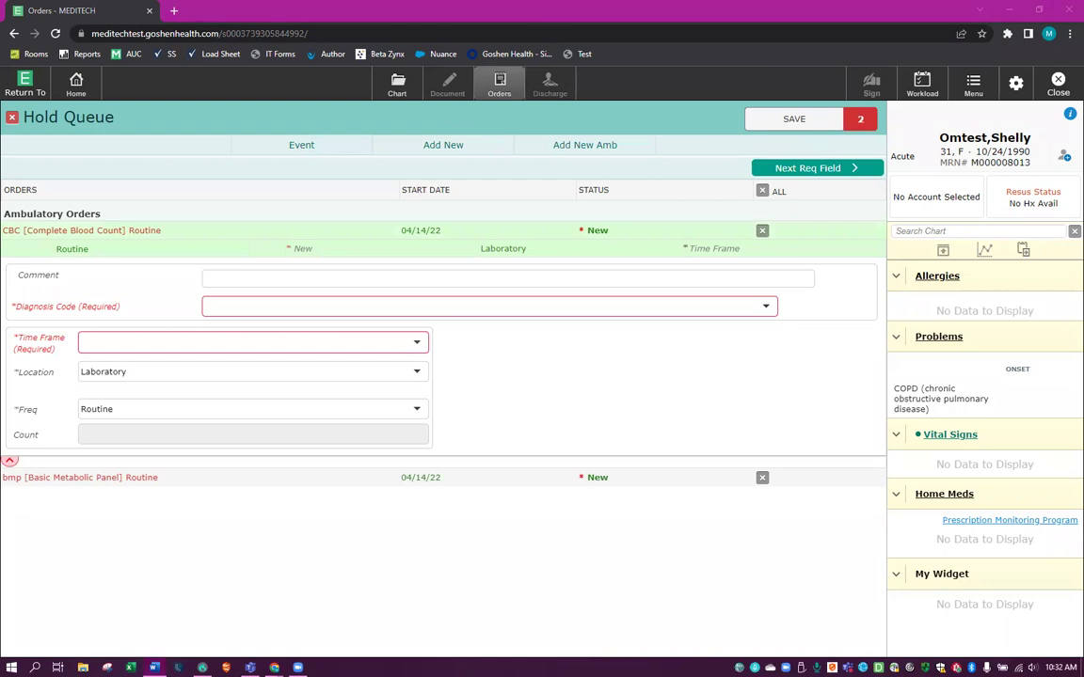
left_click(470, 308)
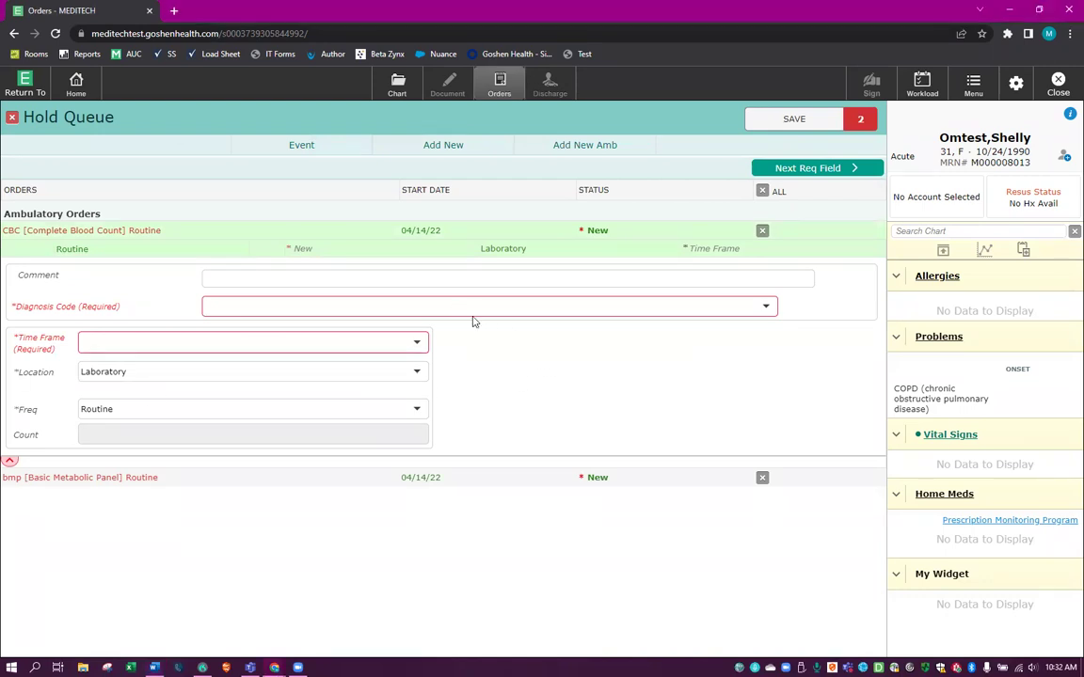
type("Malignant neoplasm of thyroid gland")
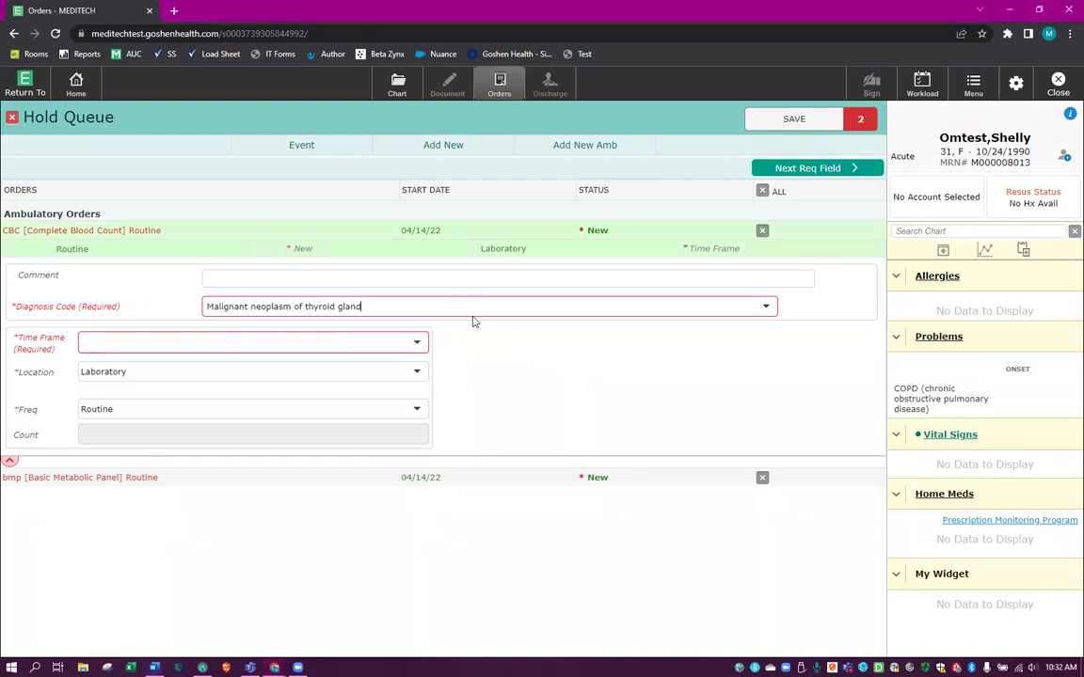
left_click(374, 336)
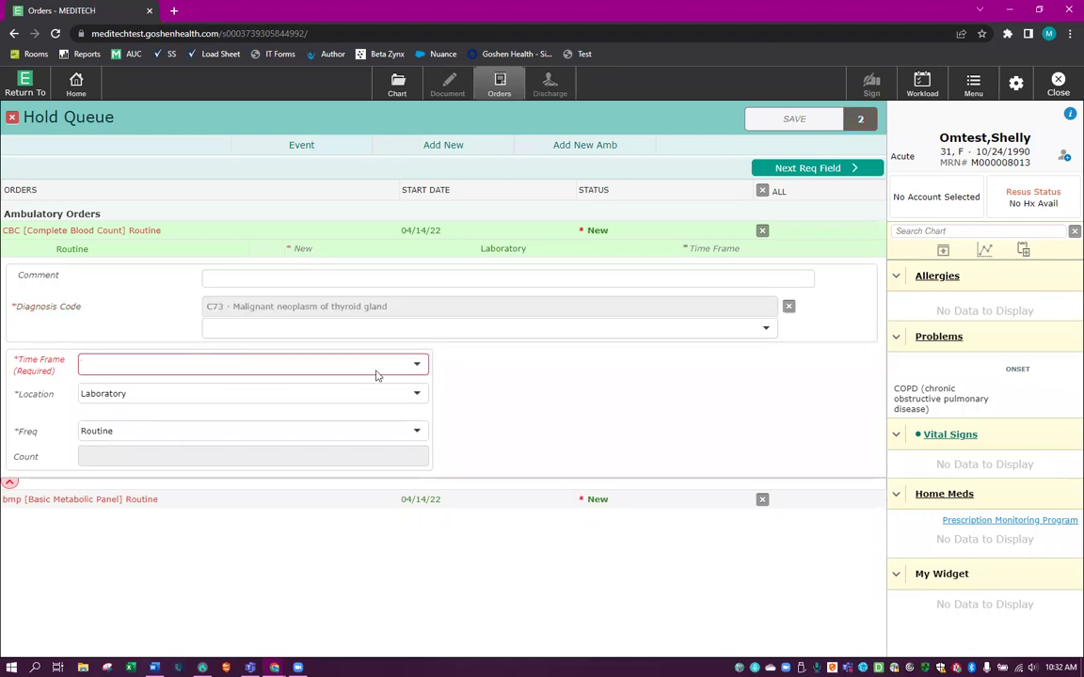
left_click(417, 364)
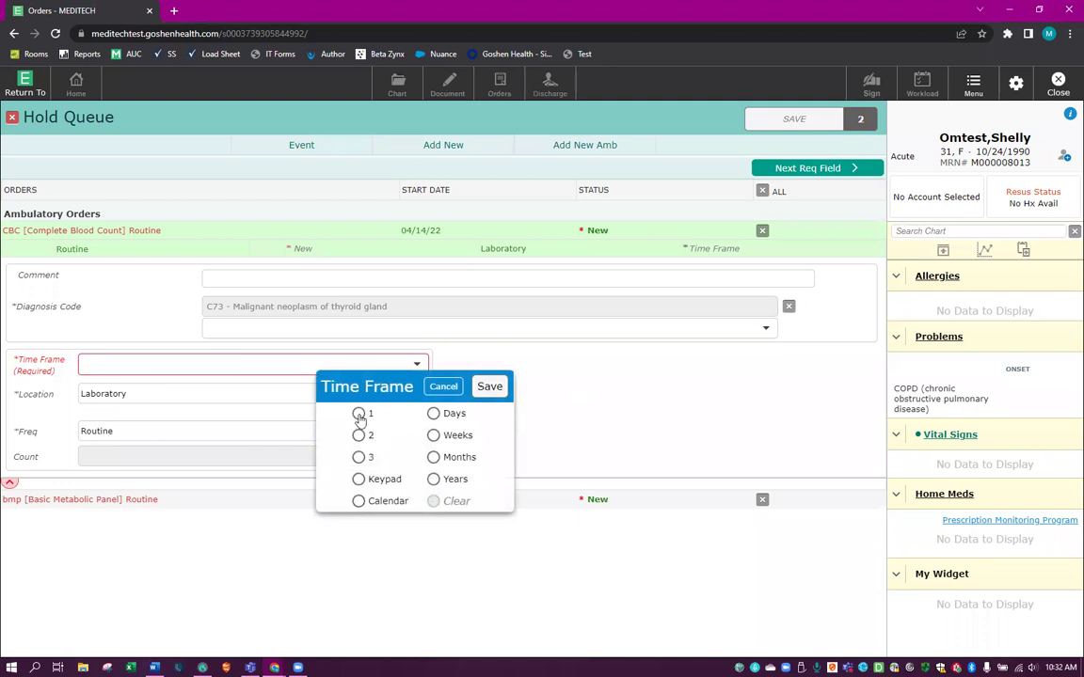
left_click(360, 415)
left_click(489, 389)
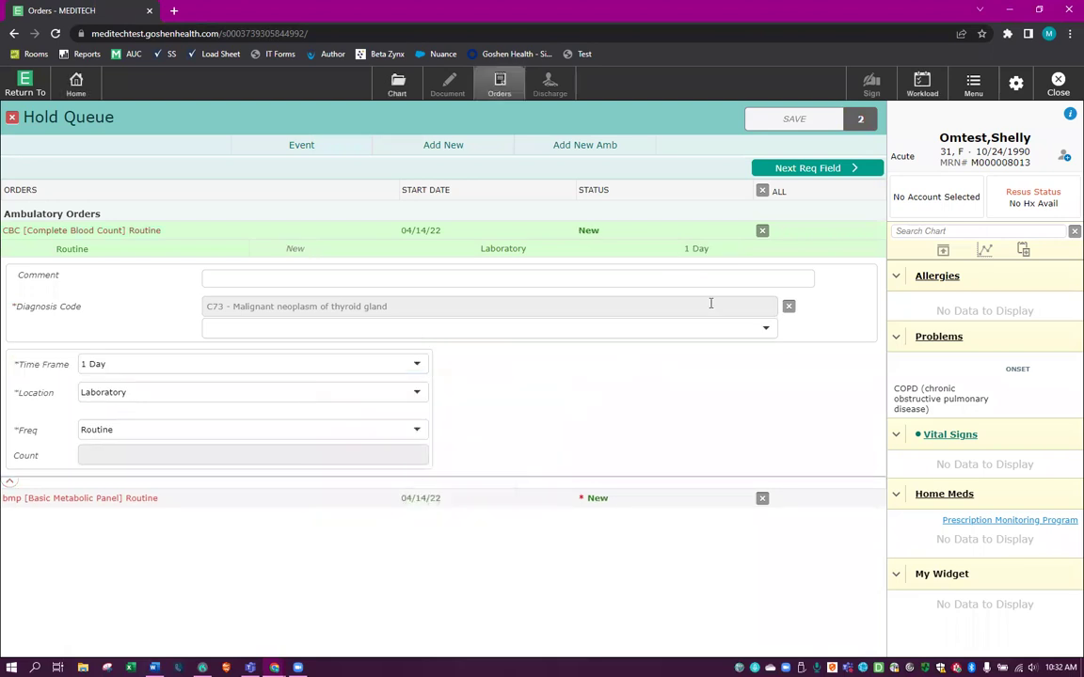
Give the BMP order the same C73 diagnosis and a 1 Day time frame.
left_click(810, 180)
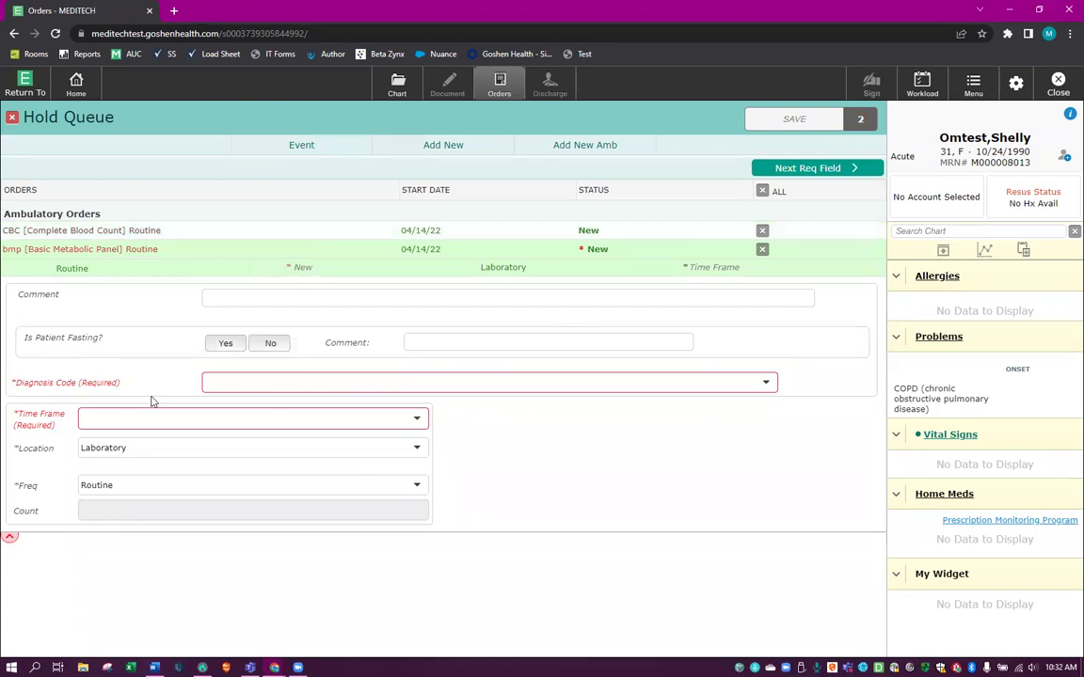
left_click(247, 381)
type("Malignant neoplasm of thyroid gland")
left_click(386, 404)
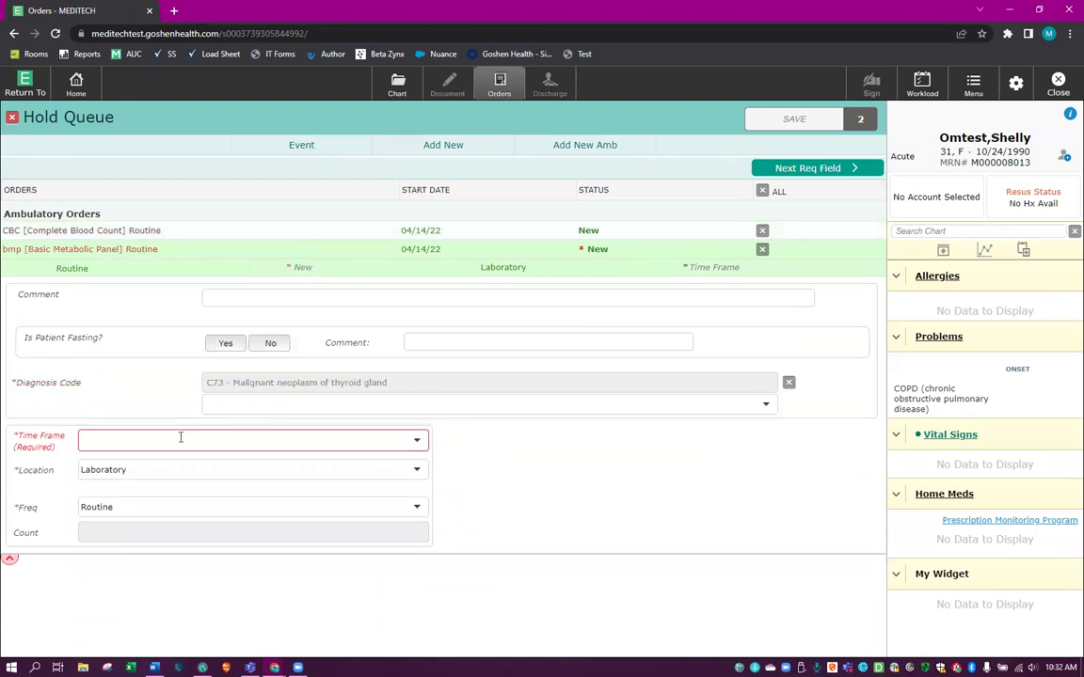
left_click(247, 438)
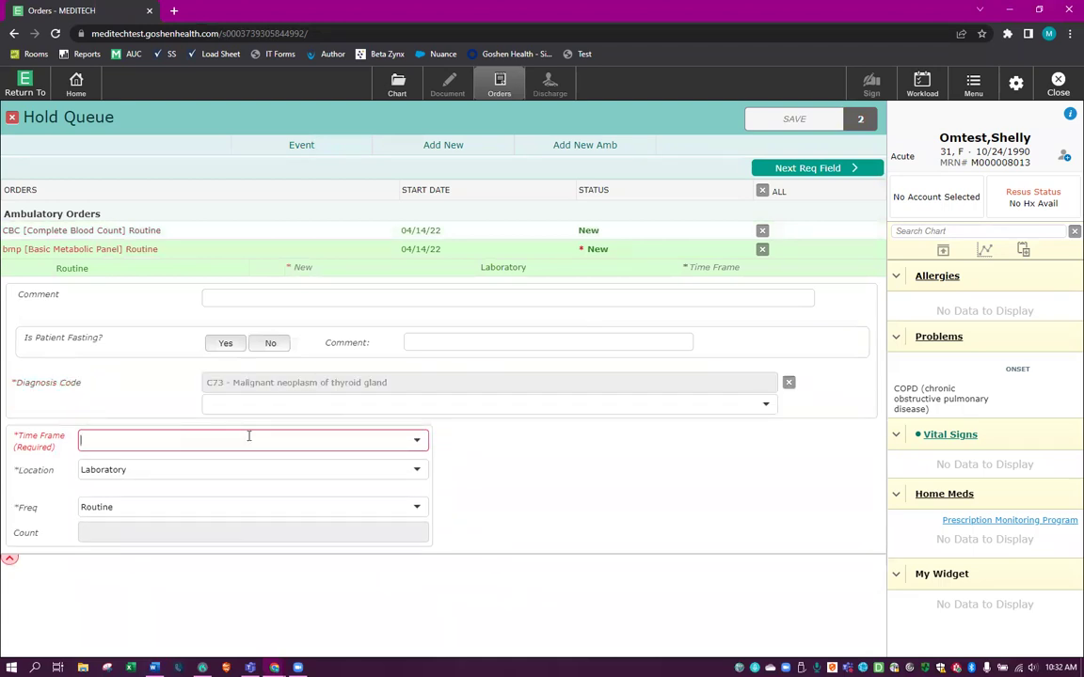
left_click(415, 440)
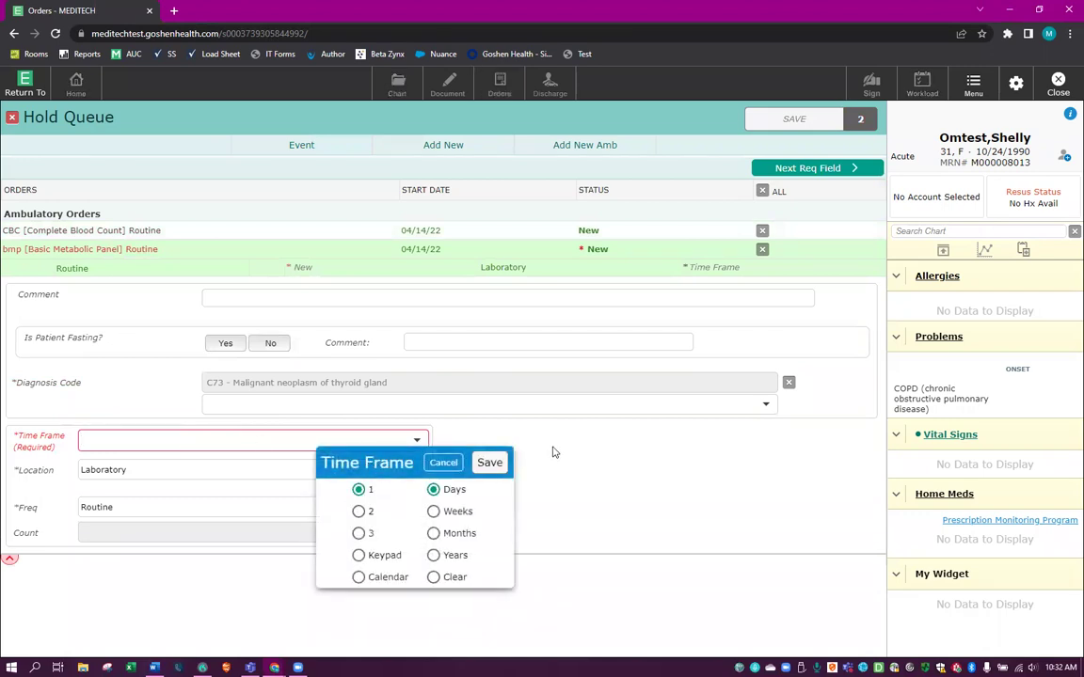
left_click(491, 463)
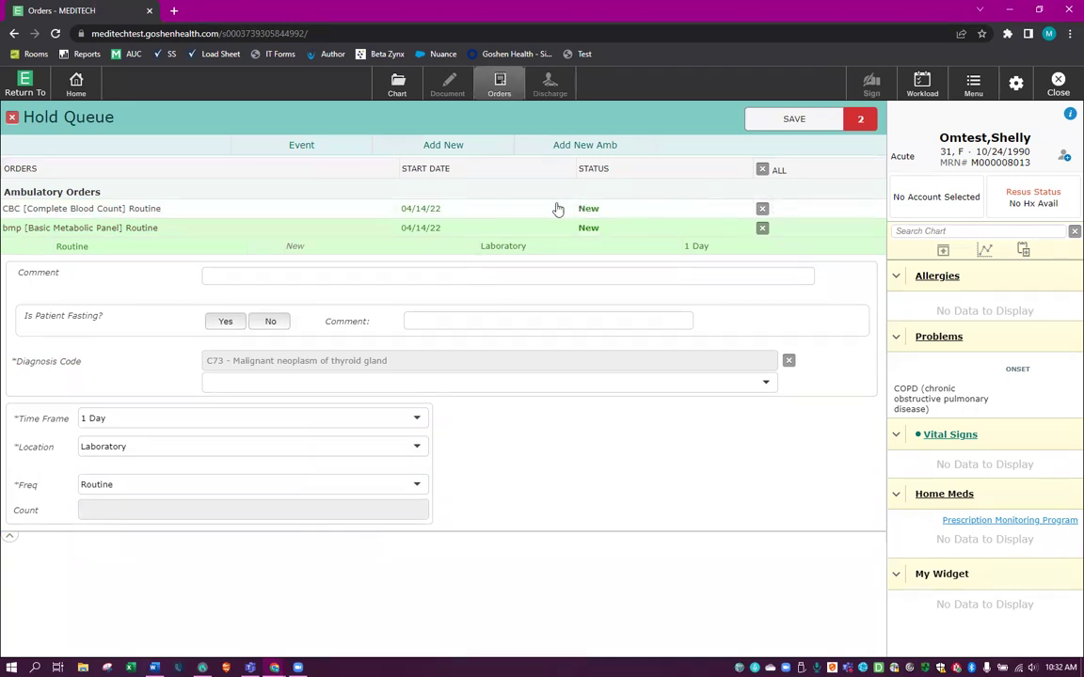
Under Add New, search all orders for 'thyroid', fixing the misspelling before running it.
left_click(467, 147)
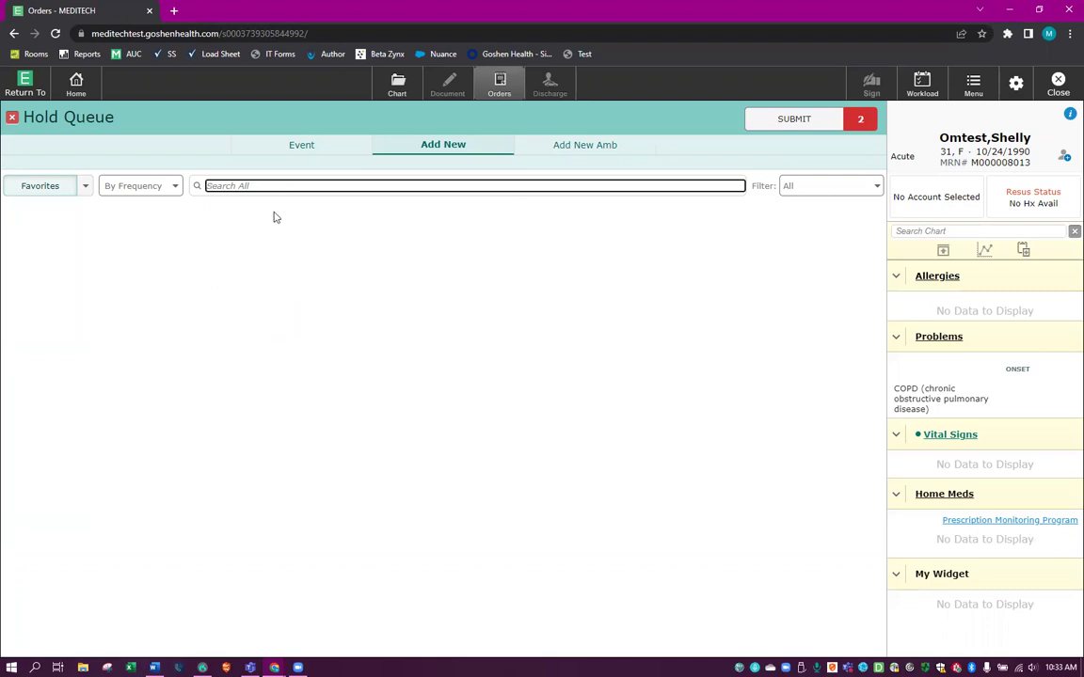
type("thry")
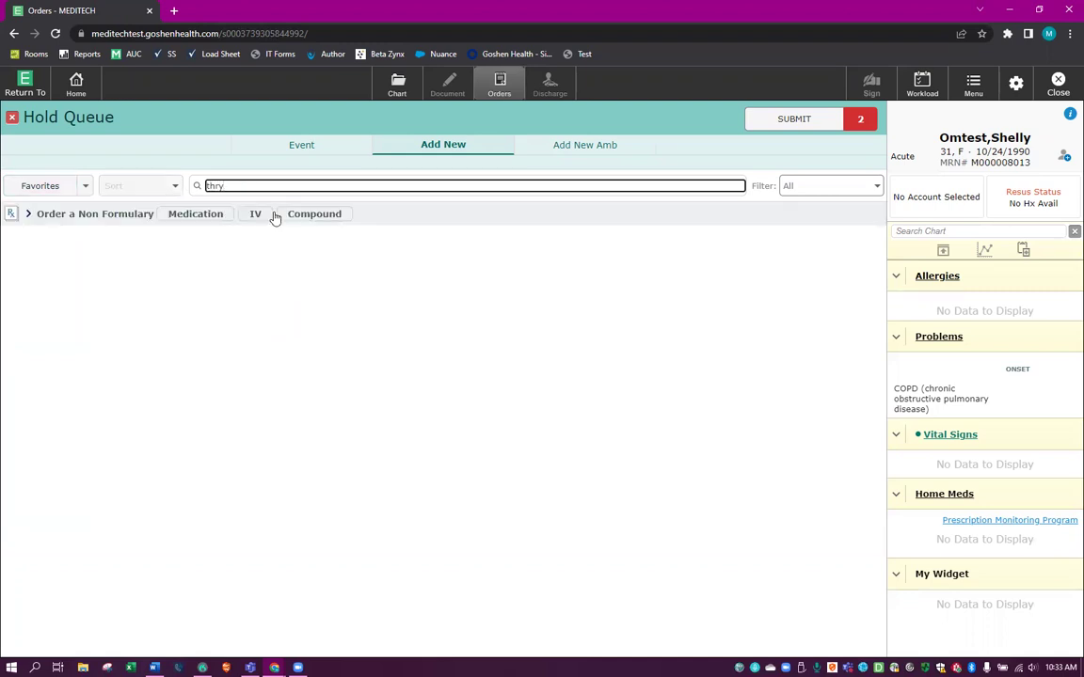
key("BackSpace")
type("r")
key("BackSpace")
type("oid")
left_click(215, 185)
type("y")
key("Return")
Add Onc Thyroidectomy Post-Op with the Stat admit order, submit, and save it with your PIN.
left_click(37, 553)
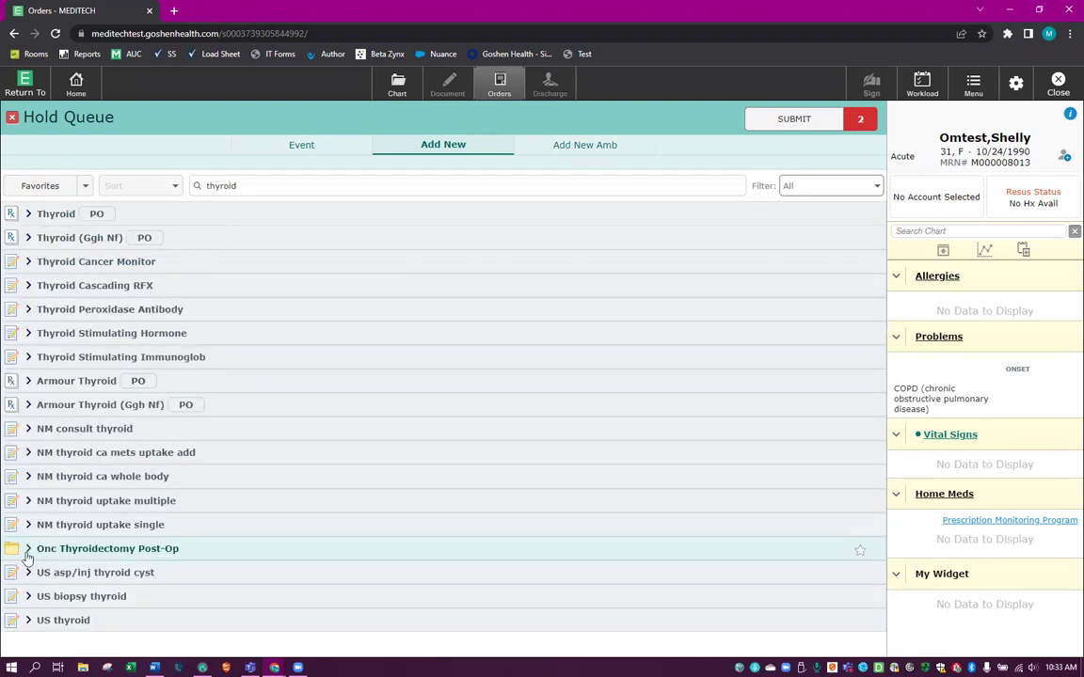
scroll(387, 455, "down", 3)
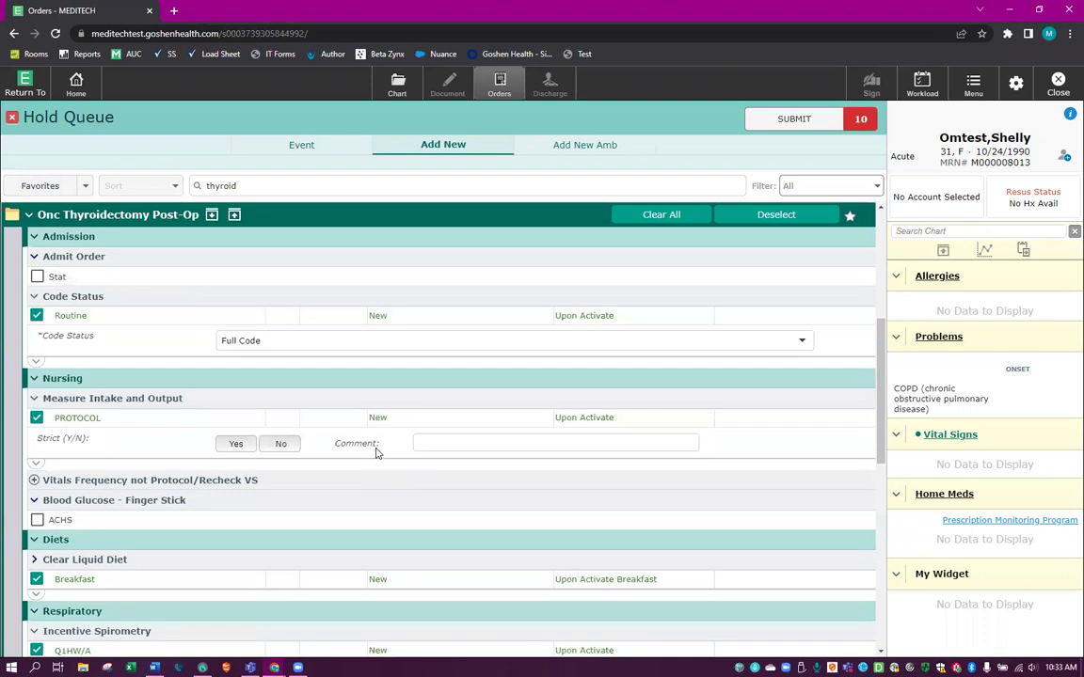
scroll(496, 436, "down", 1)
scroll(495, 443, "up", 1)
left_click(38, 274)
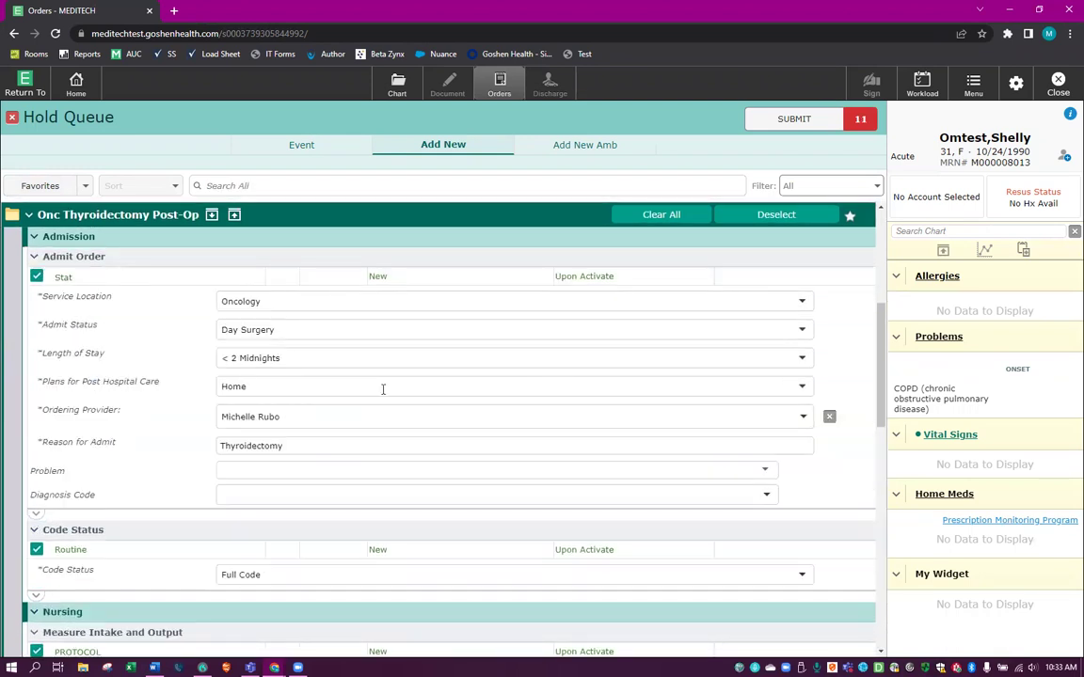
scroll(417, 399, "down", 1)
scroll(417, 399, "down", 1)
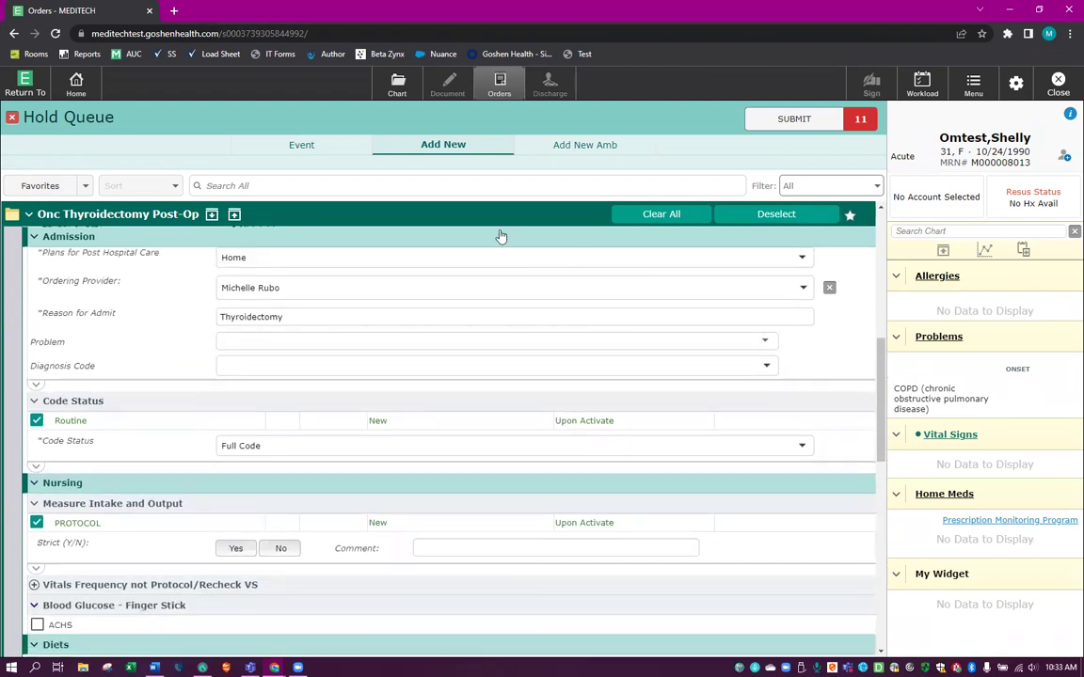
left_click(782, 123)
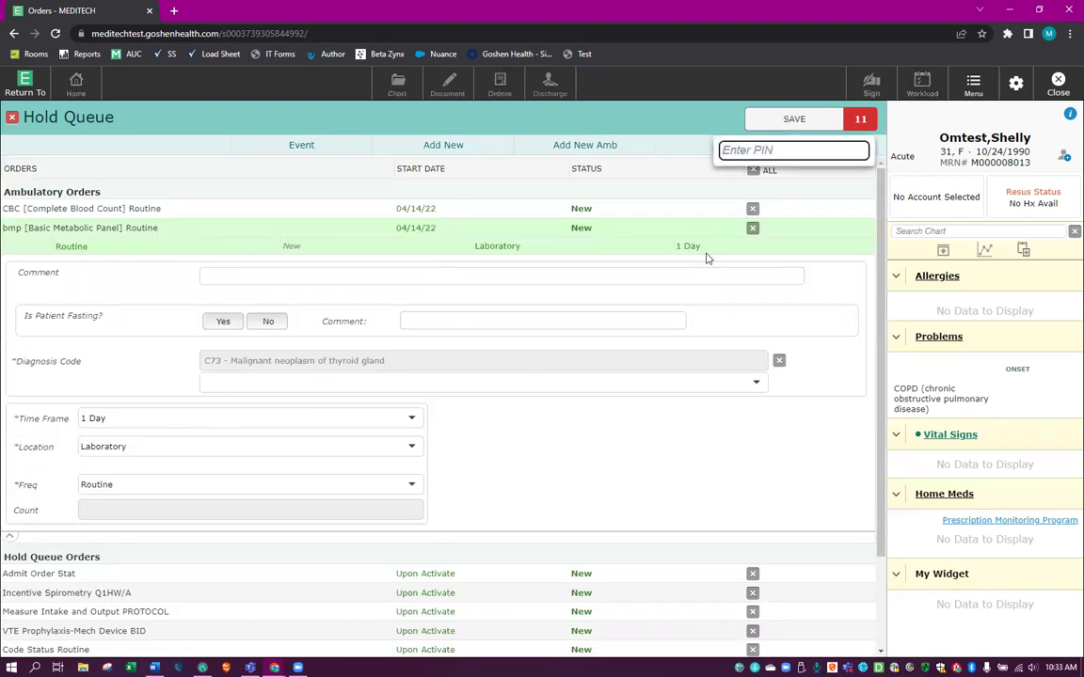
type("••••")
key("Return")
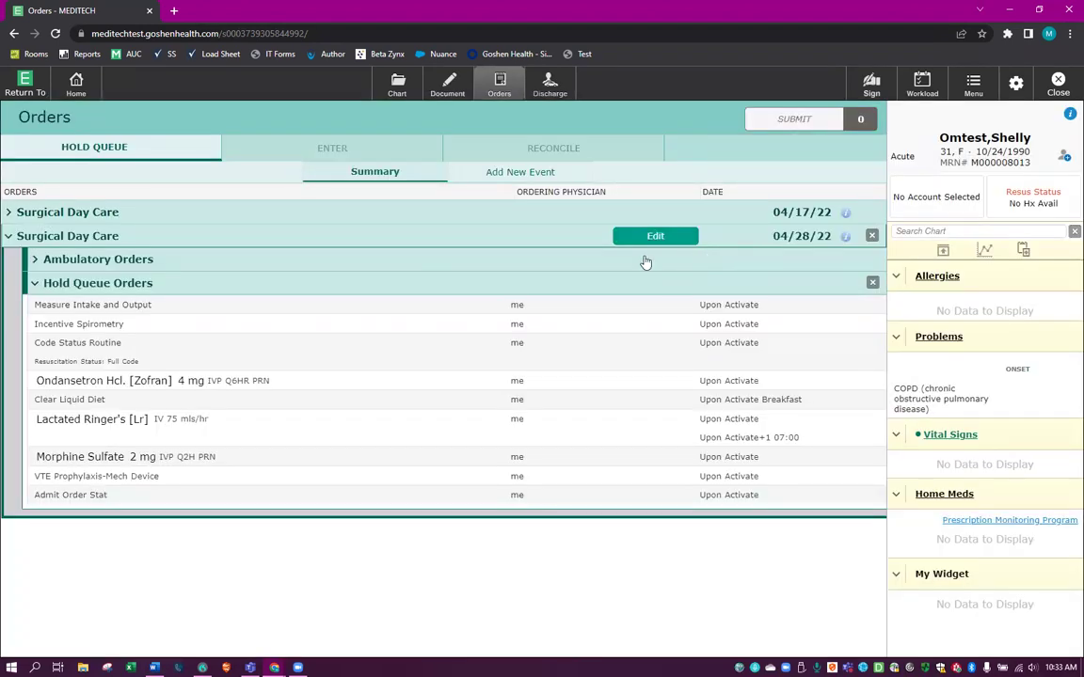
Expand the 04/28/22 event's Ambulatory Orders group to show the CBC and bmp orders.
left_click(35, 259)
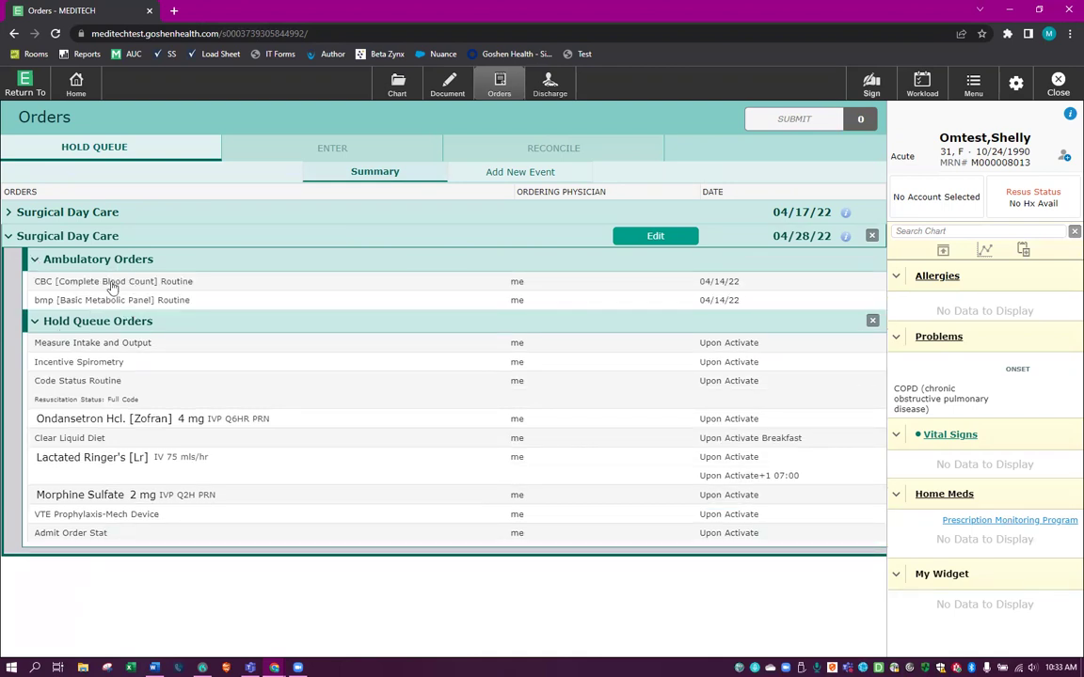